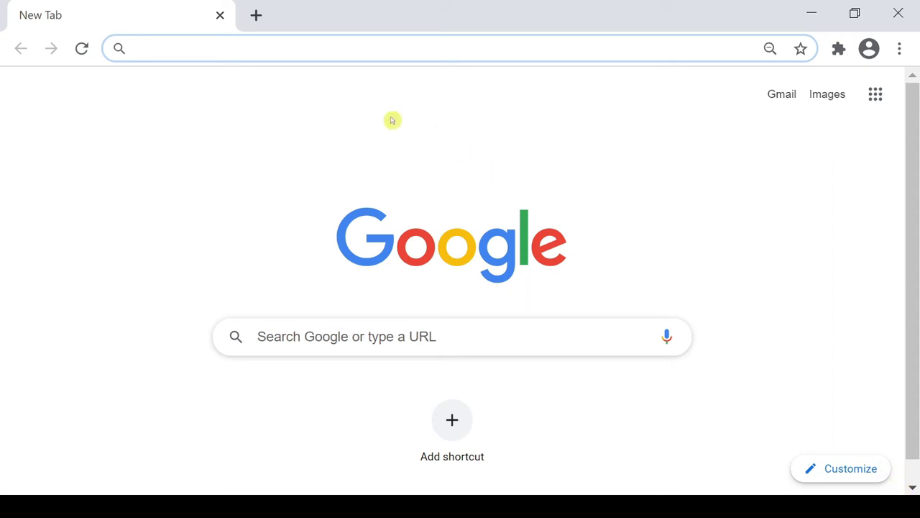
{"action": "type", "text": "https://aka.ms/wudt"}
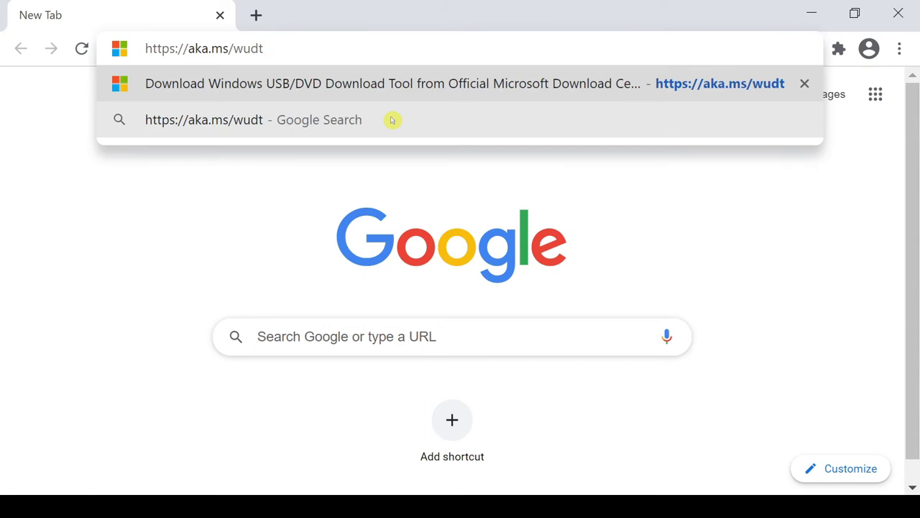
{"action": "key", "text": "Return"}
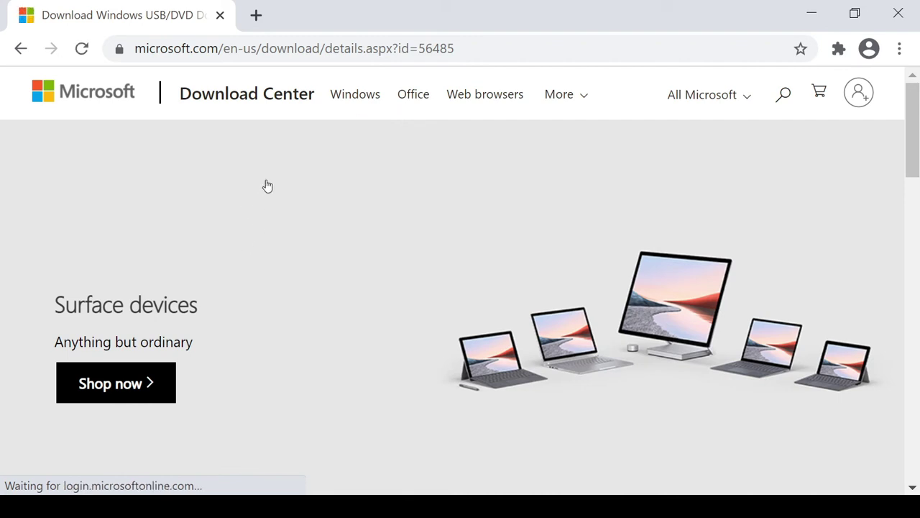
{"action": "scroll", "coordinate": [273, 205], "scroll_direction": "down", "scroll_amount": 2}
{"action": "scroll", "coordinate": [302, 259], "scroll_direction": "down", "scroll_amount": 1}
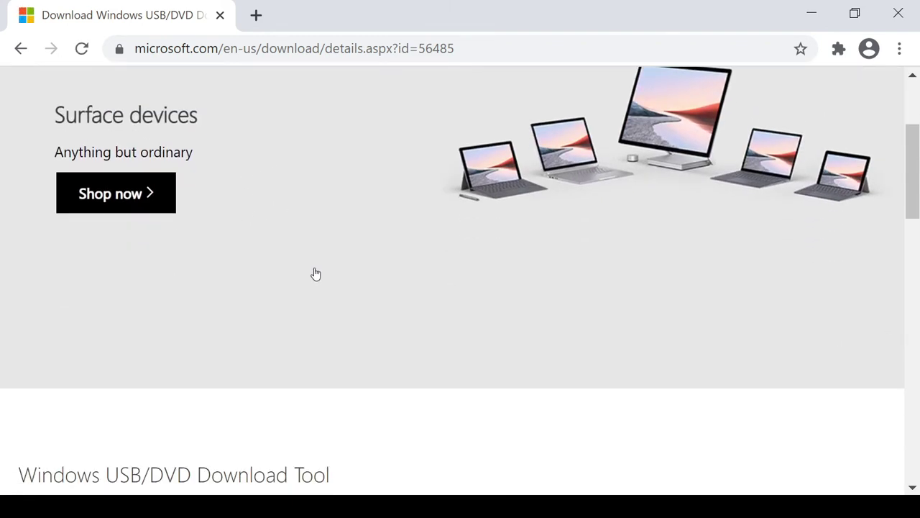
{"action": "scroll", "coordinate": [320, 288], "scroll_direction": "down", "scroll_amount": 2}
{"action": "scroll", "coordinate": [323, 309], "scroll_direction": "down", "scroll_amount": 3}
{"action": "scroll", "coordinate": [312, 309], "scroll_direction": "down", "scroll_amount": 3}
{"action": "scroll", "coordinate": [295, 294], "scroll_direction": "up", "scroll_amount": 1}
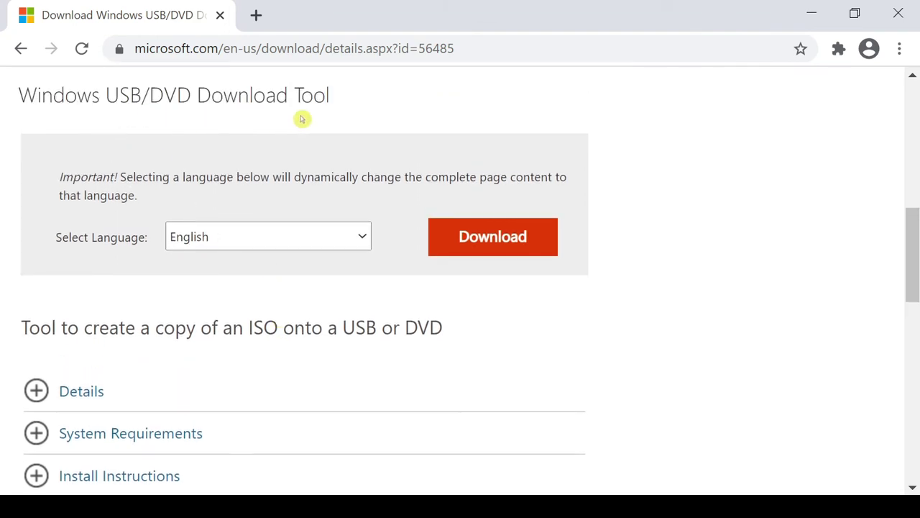
{"action": "scroll", "coordinate": [232, 303], "scroll_direction": "down", "scroll_amount": 1}
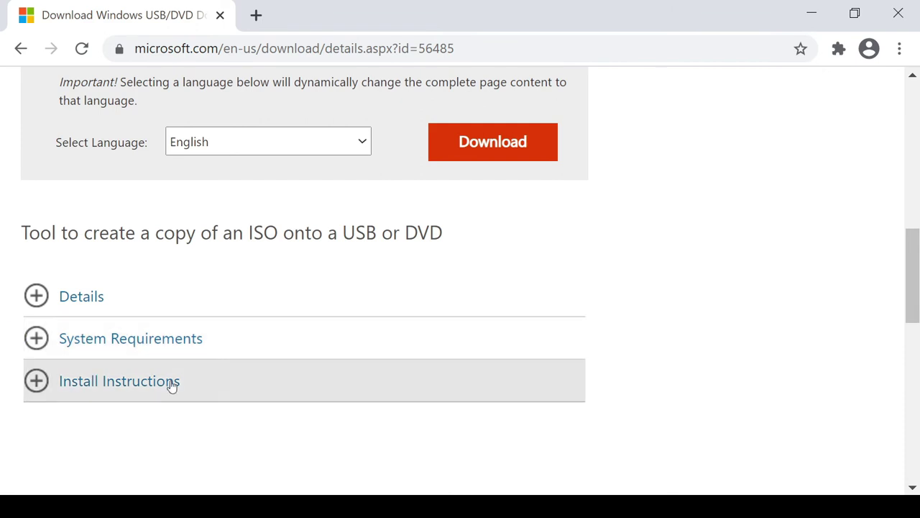
{"action": "scroll", "coordinate": [246, 283], "scroll_direction": "up", "scroll_amount": 1}
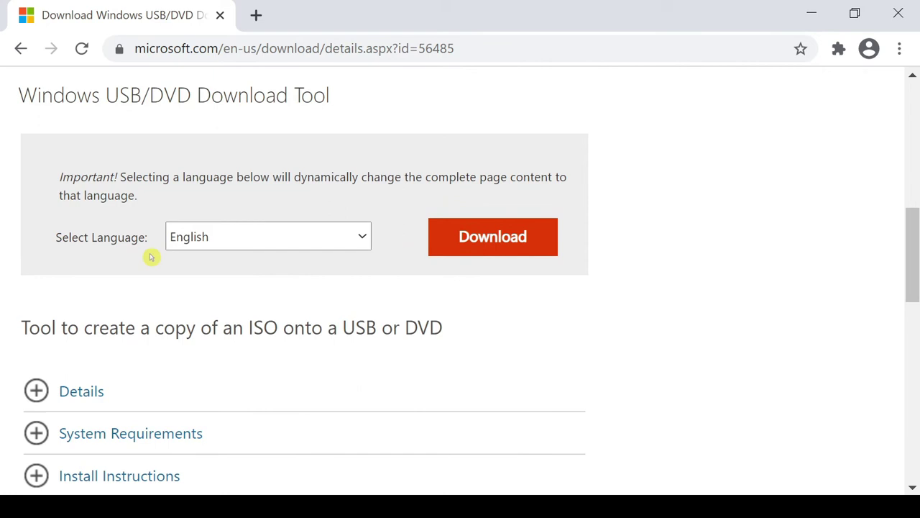
- Download the Windows7-USB-DVD-Download-Tool-Installer-en-US.exe file (2.6 MB)
{"action": "left_click", "coordinate": [505, 244]}
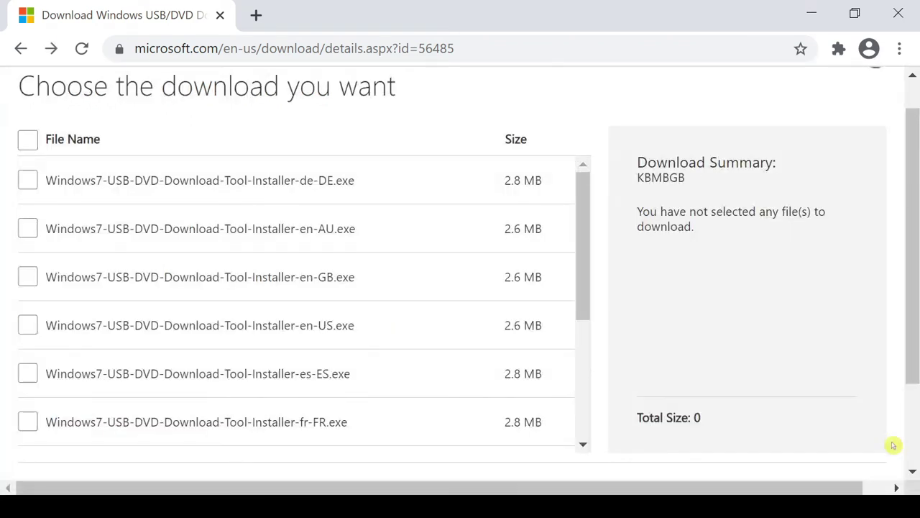
{"action": "left_click_drag", "start_coordinate": [911, 370], "coordinate": [911, 344]}
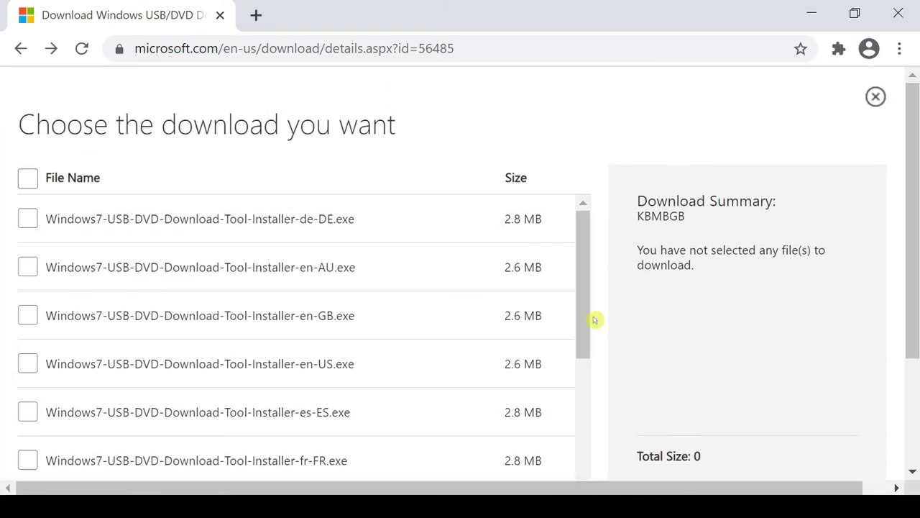
{"action": "mouse_move", "coordinate": [588, 243]}
{"action": "left_mouse_down"}
{"action": "mouse_move", "coordinate": [596, 323]}
{"action": "mouse_move", "coordinate": [599, 235]}
{"action": "mouse_move", "coordinate": [591, 337]}
{"action": "mouse_move", "coordinate": [590, 242]}
{"action": "mouse_move", "coordinate": [589, 310]}
{"action": "mouse_move", "coordinate": [585, 249]}
{"action": "left_mouse_up"}
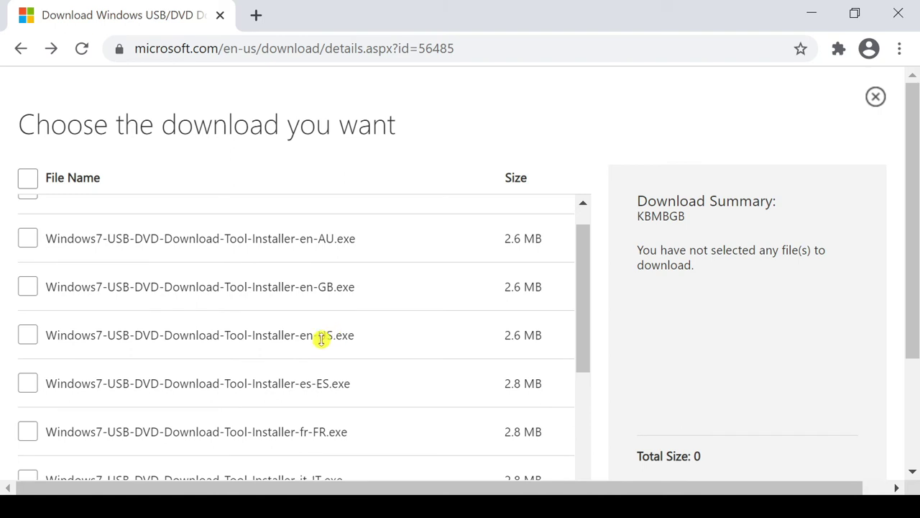
{"action": "left_click_drag", "start_coordinate": [305, 335], "coordinate": [330, 334]}
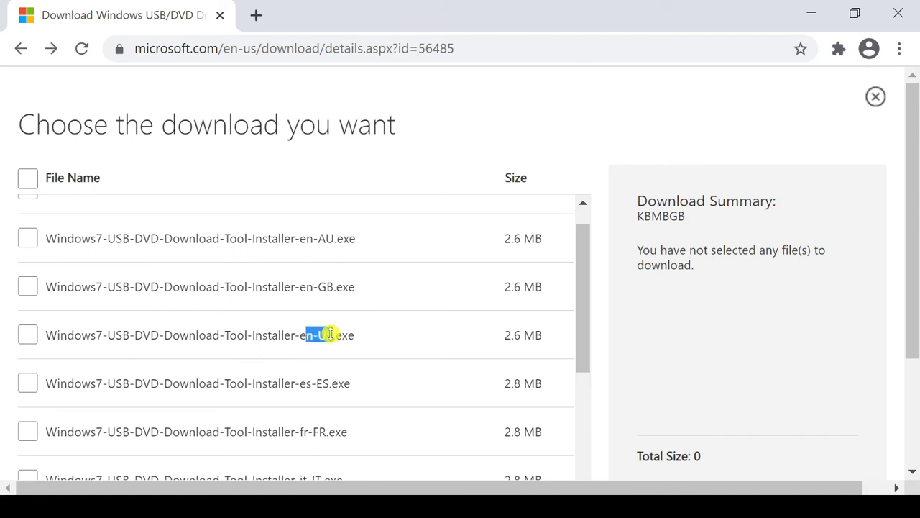
{"action": "left_click", "coordinate": [28, 335]}
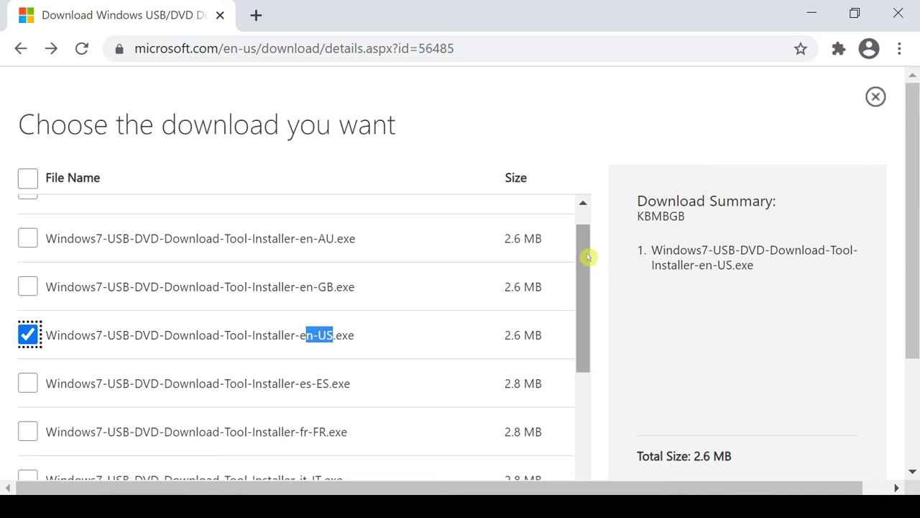
{"action": "left_click_drag", "start_coordinate": [590, 256], "coordinate": [585, 364]}
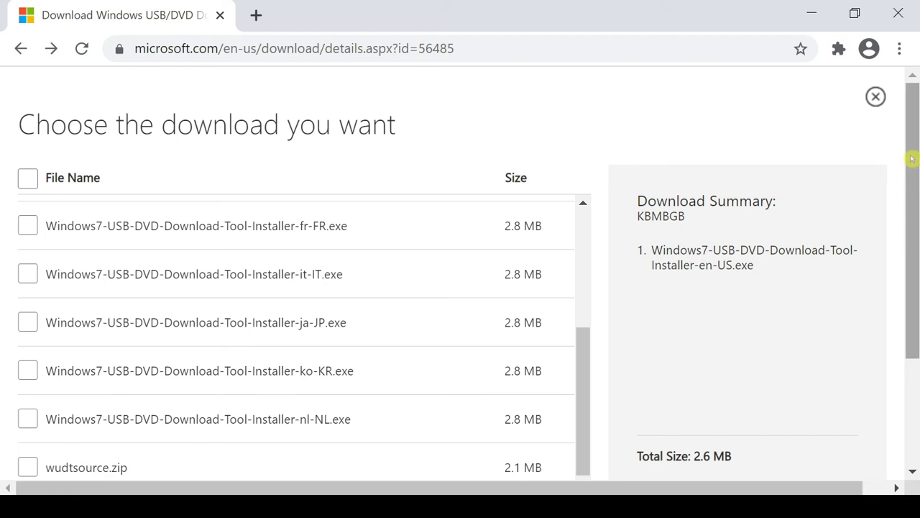
{"action": "left_click_drag", "start_coordinate": [916, 254], "coordinate": [915, 360]}
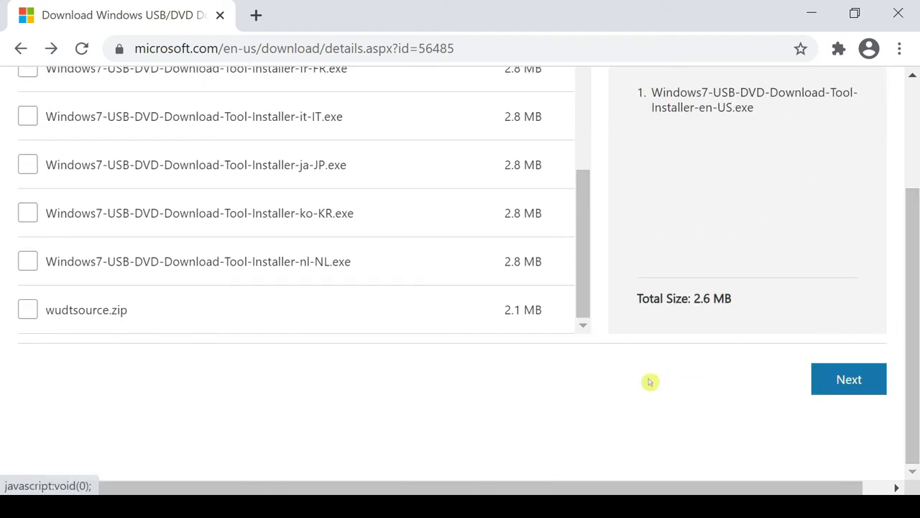
{"action": "left_click", "coordinate": [853, 382]}
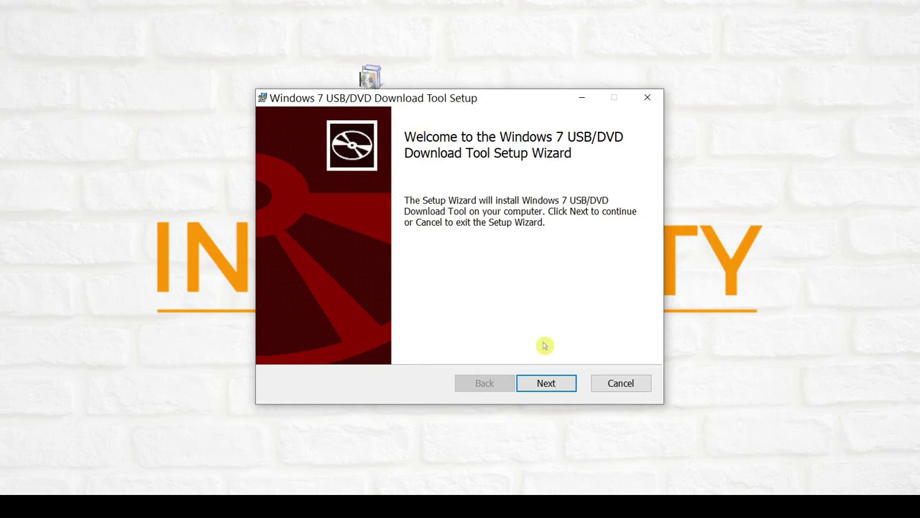
- Install the Windows 7 USB/DVD Download Tool through its setup wizard
{"action": "left_click", "coordinate": [548, 384]}
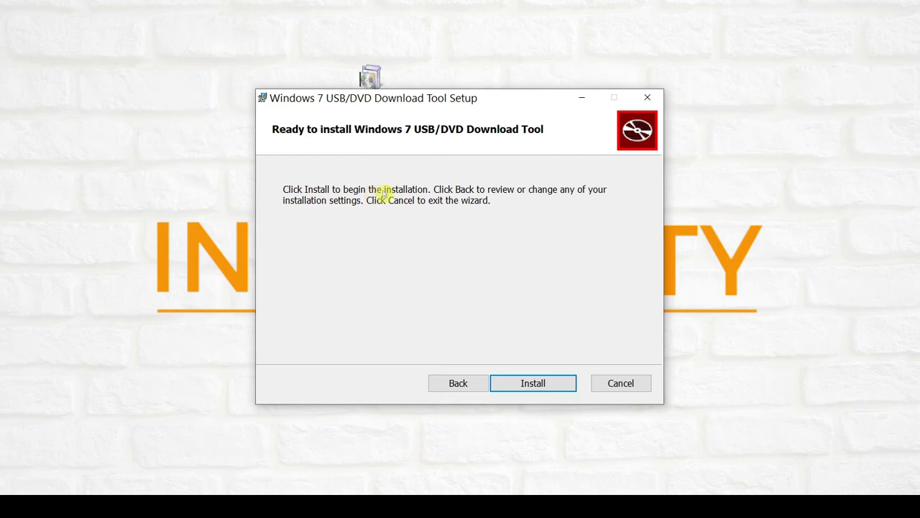
{"action": "left_click", "coordinate": [545, 384]}
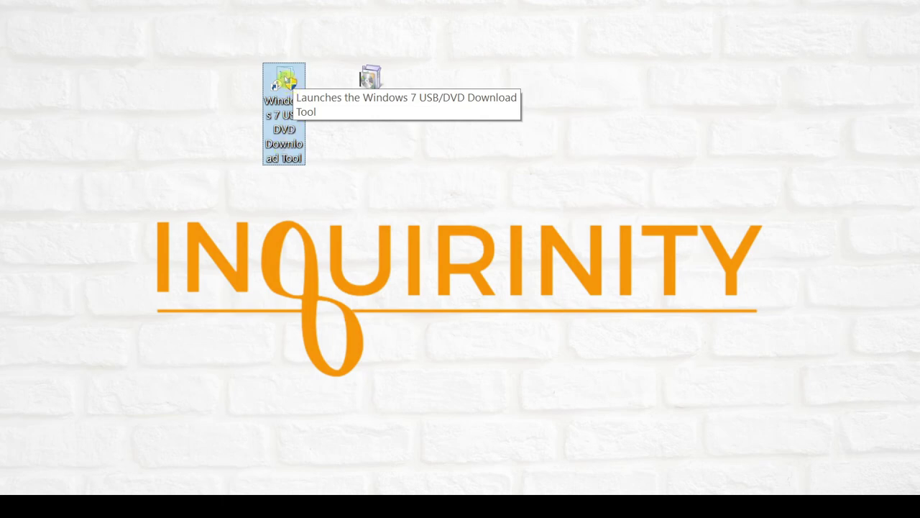
- Launch the Windows 7 USB/DVD Download Tool from its desktop shortcut and move its window higher
{"action": "double_click", "coordinate": [291, 83]}
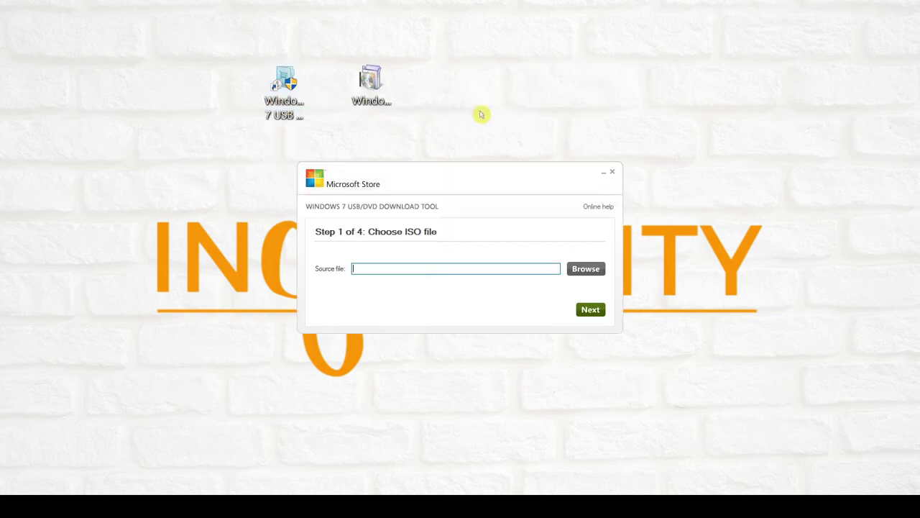
{"action": "left_click_drag", "start_coordinate": [453, 176], "coordinate": [435, 145]}
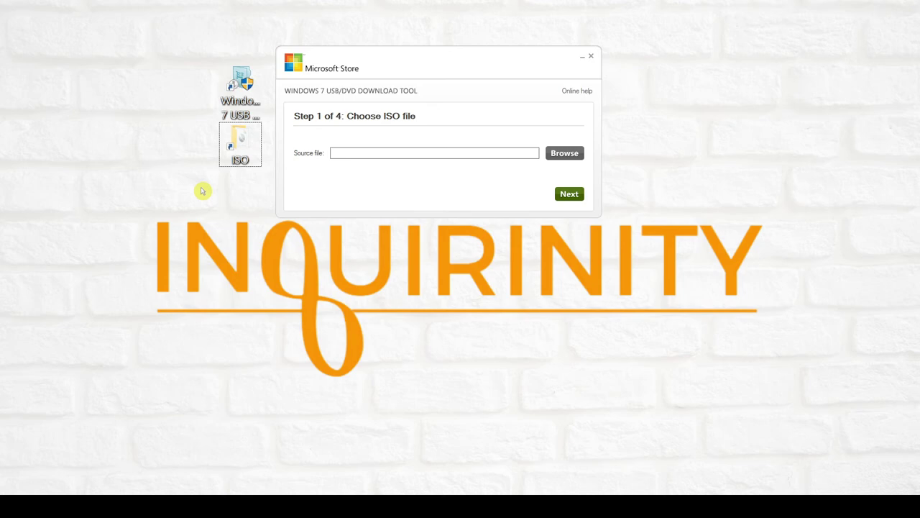
- Browse to the ISO folder and choose Win7.ISO as the source file
{"action": "left_click", "coordinate": [568, 157]}
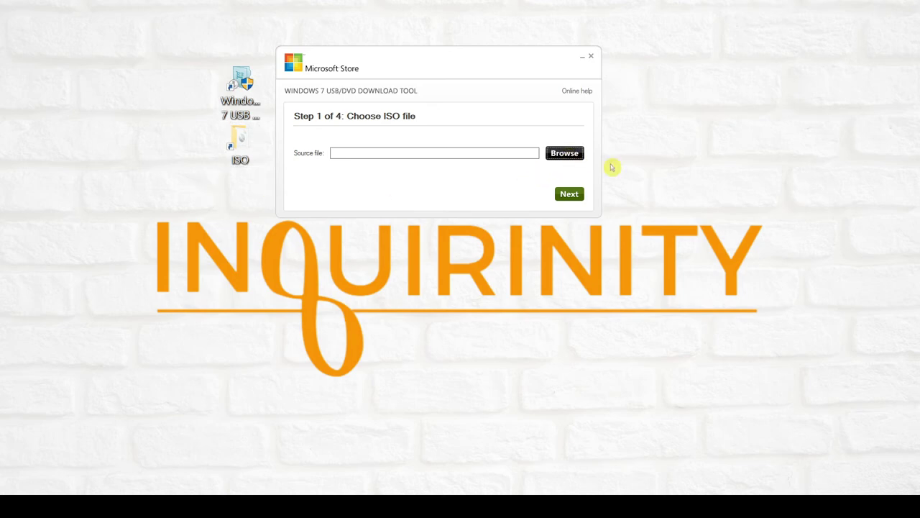
{"action": "left_click", "coordinate": [330, 154]}
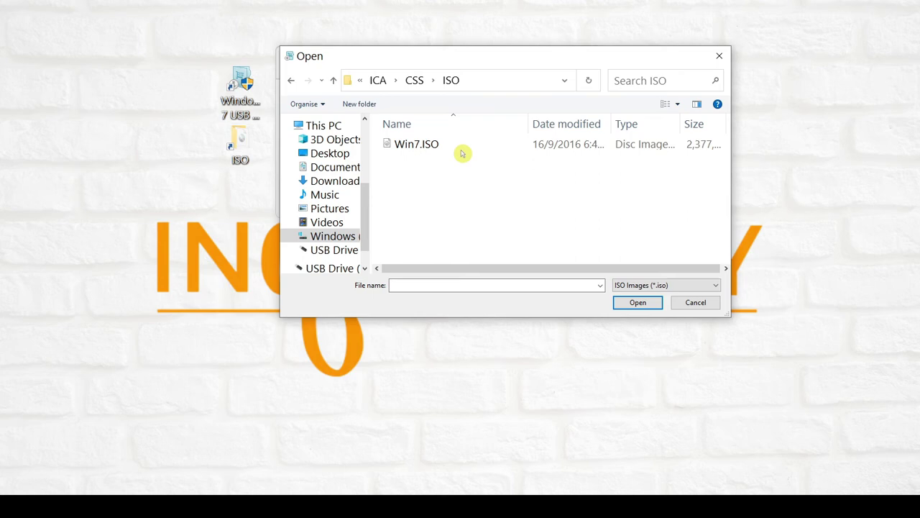
{"action": "left_click", "coordinate": [427, 148]}
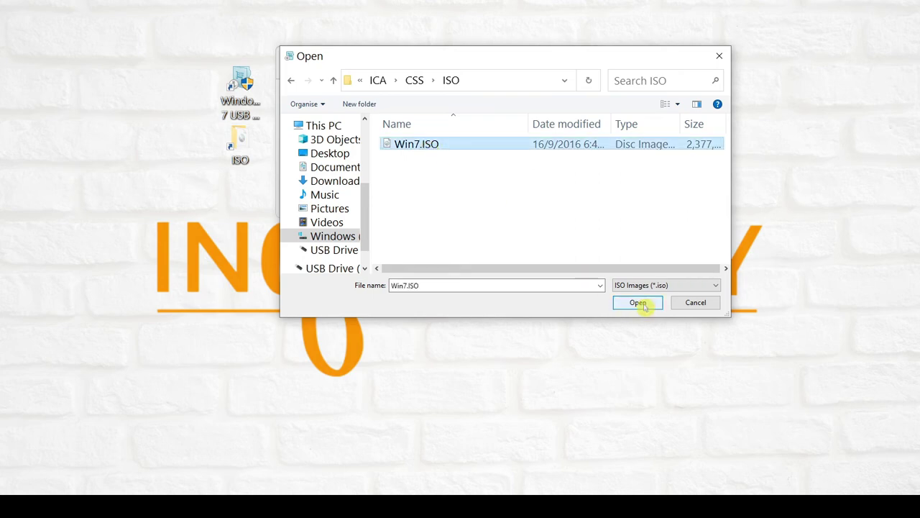
{"action": "left_click", "coordinate": [639, 302]}
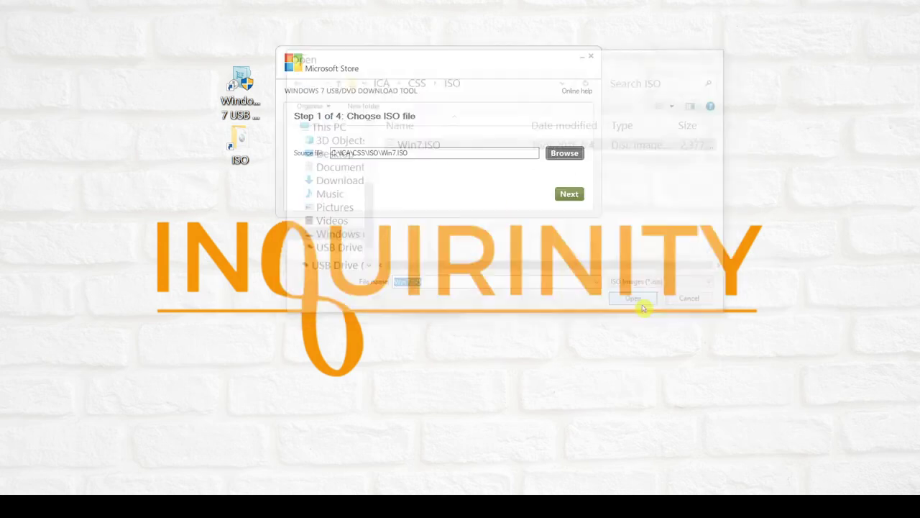
{"action": "left_click", "coordinate": [639, 391]}
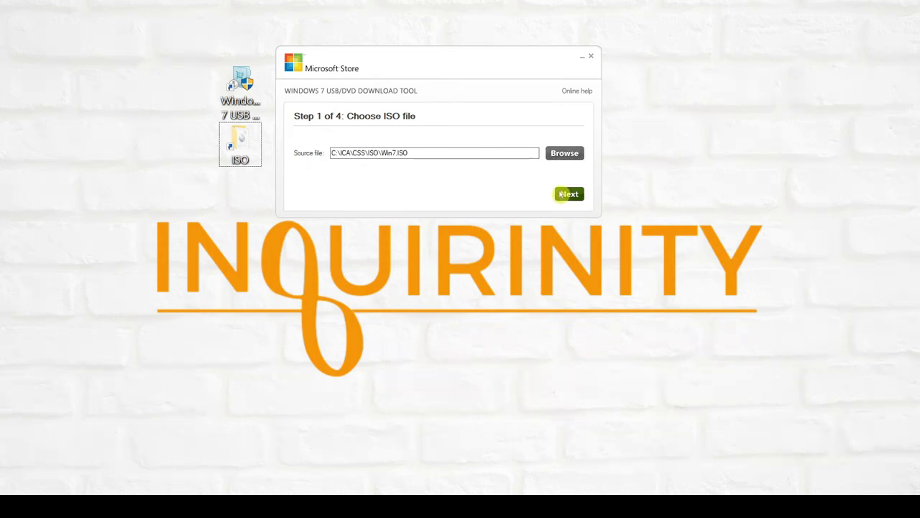
- Advance the tool to Step 2 of 4, choosing the media type
{"action": "left_click", "coordinate": [567, 194]}
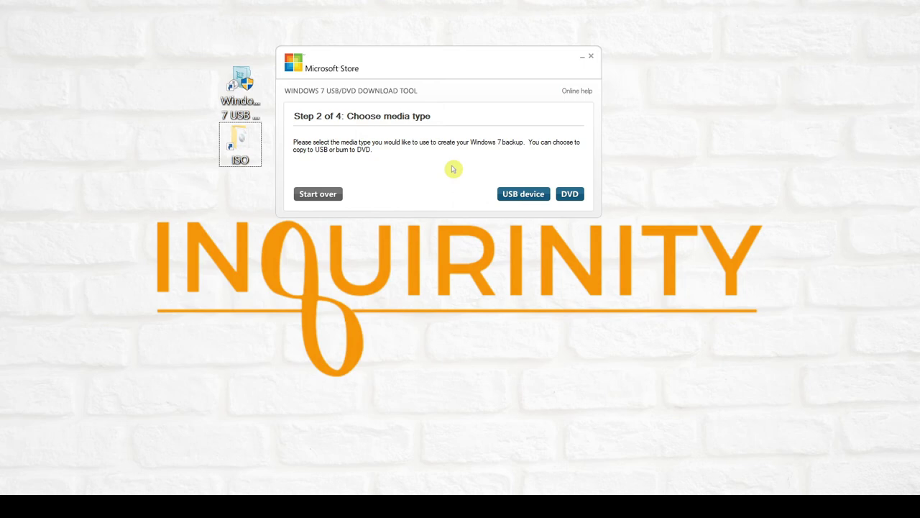
- Choose USB device as the media, targeting removable drive D:\ with 14.4 GB free
{"action": "left_click", "coordinate": [523, 195]}
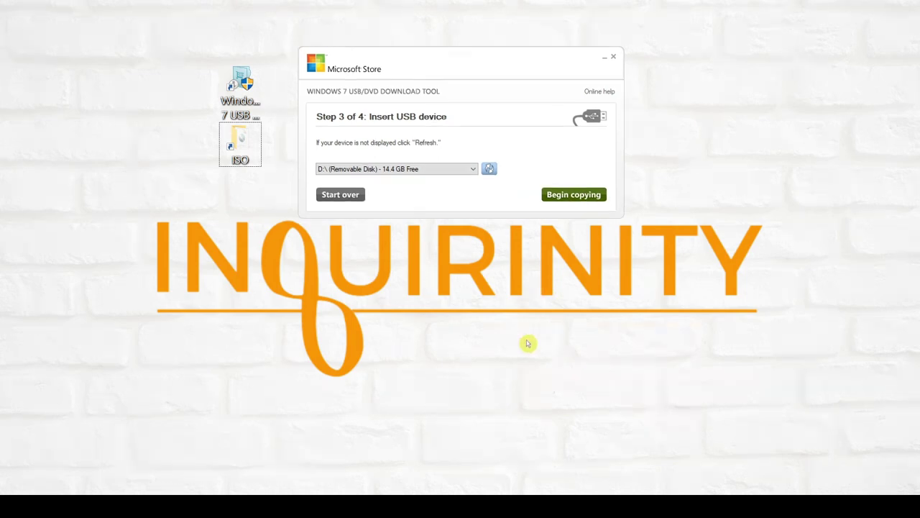
- Begin copying to drive D:\ and accept erasing the USB device when space runs short
{"action": "left_click", "coordinate": [587, 197]}
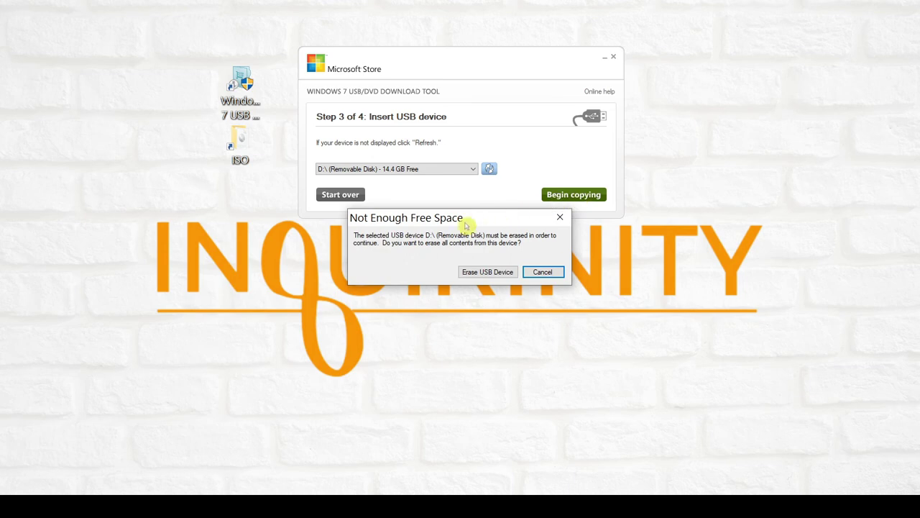
{"action": "mouse_move", "coordinate": [468, 225]}
{"action": "left_mouse_down"}
{"action": "mouse_move", "coordinate": [489, 128]}
{"action": "mouse_move", "coordinate": [474, 147]}
{"action": "left_mouse_up"}
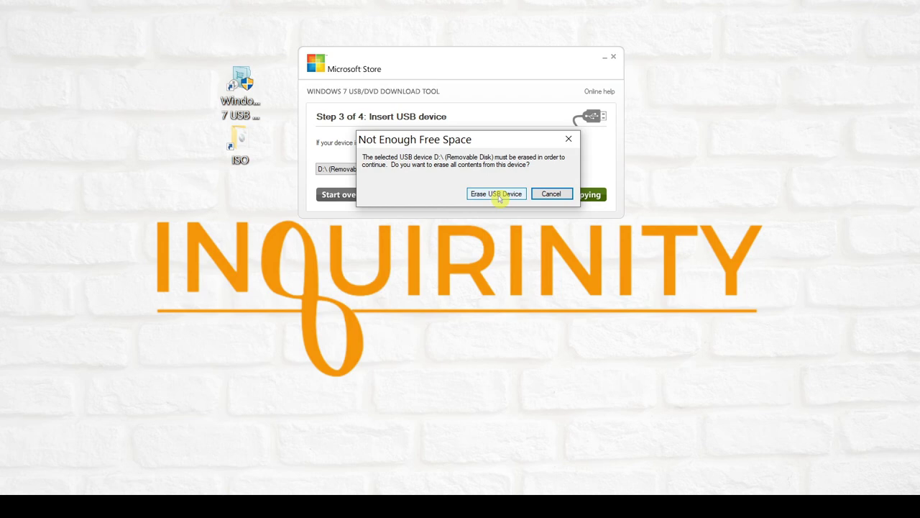
{"action": "left_click", "coordinate": [499, 194]}
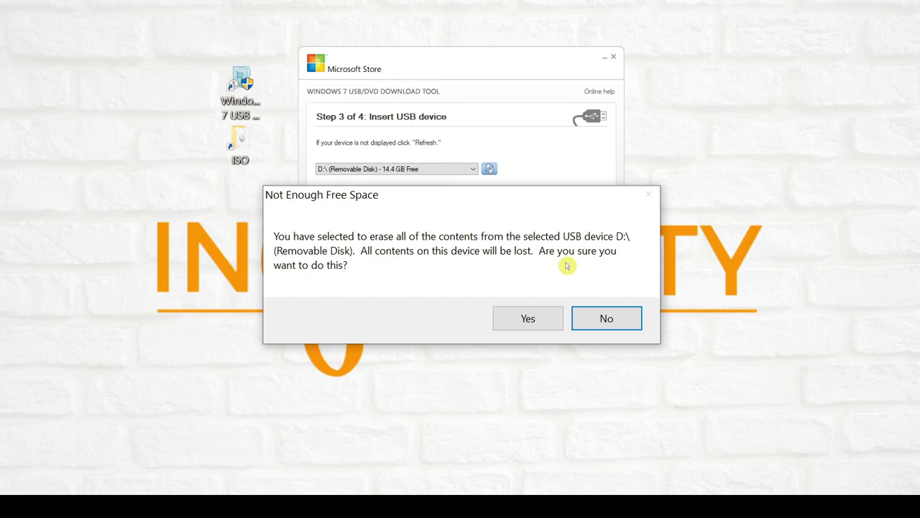
- Confirm erasing drive D:\ and let the bootable USB creation reach 100%
{"action": "left_click", "coordinate": [519, 320]}
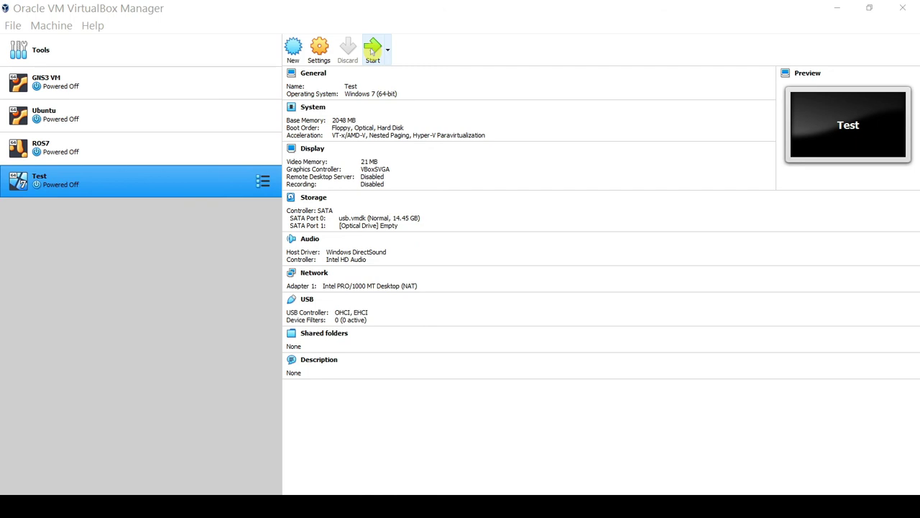
- Start the Windows 7 'Test' virtual machine from VirtualBox Manager
{"action": "left_click", "coordinate": [372, 49]}
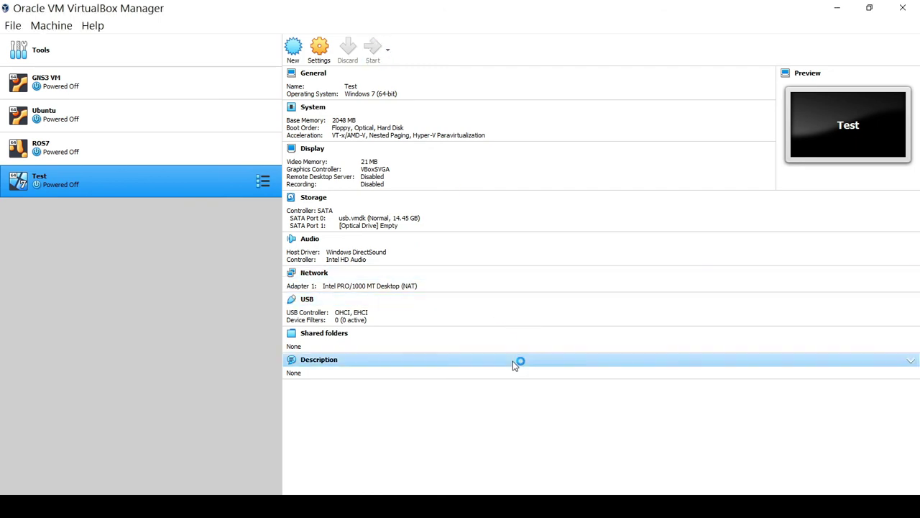